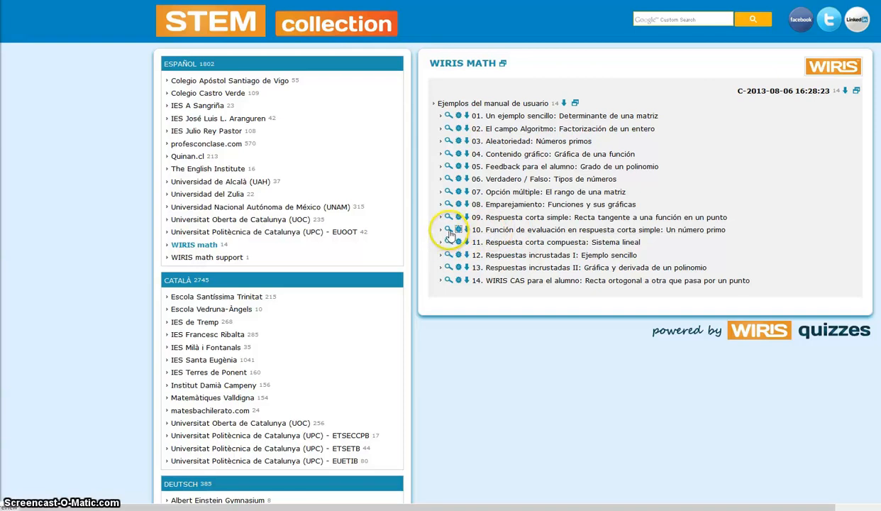
- Preview question 10 about prime numbers, enter 53 as the answer and check it
left_click(450, 231)
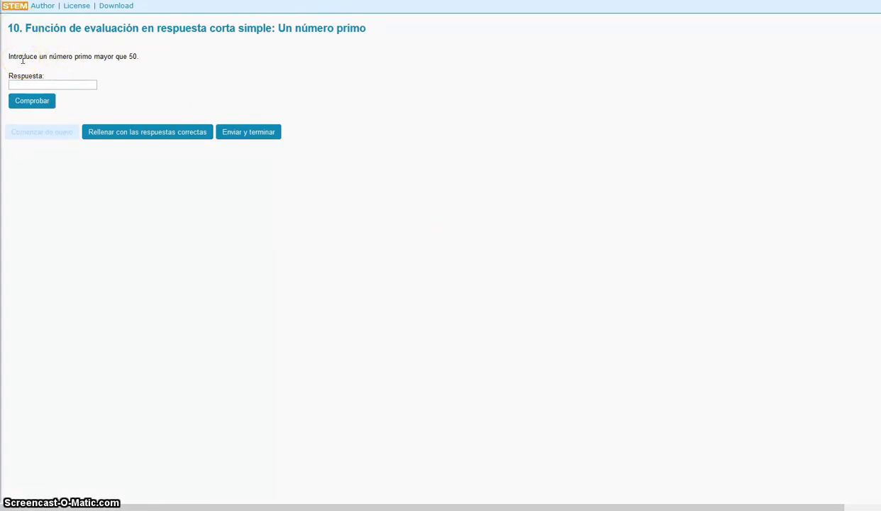
left_click(31, 83)
left_click(32, 101)
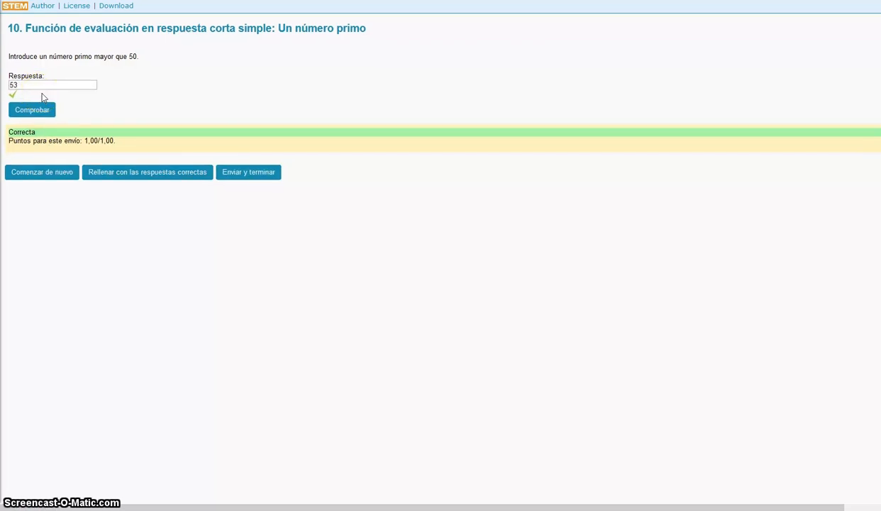
- Restart the prime number question, check 61 as the answer and close the preview
left_click(39, 173)
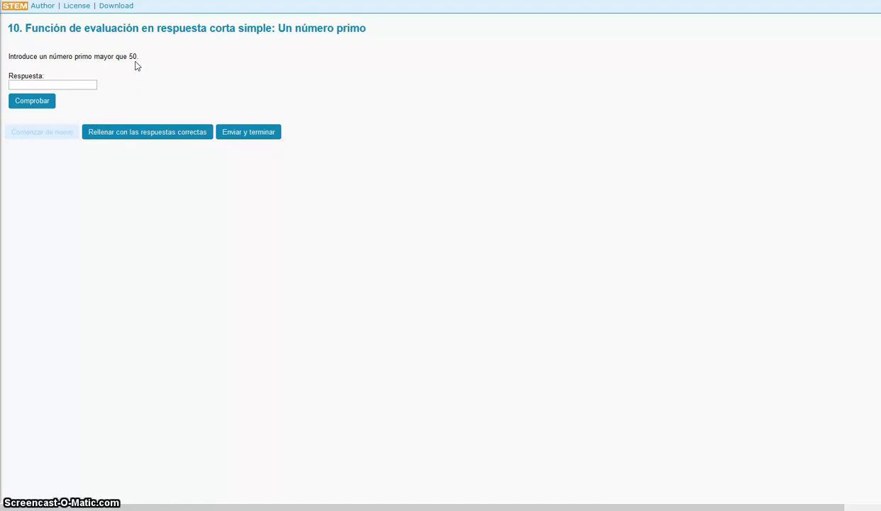
left_click(77, 86)
type("61")
left_click(46, 107)
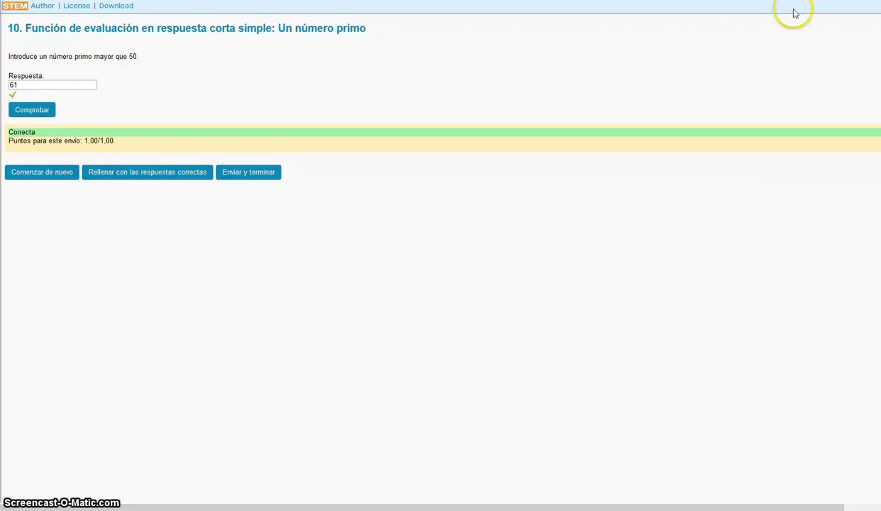
key("ctrl+w")
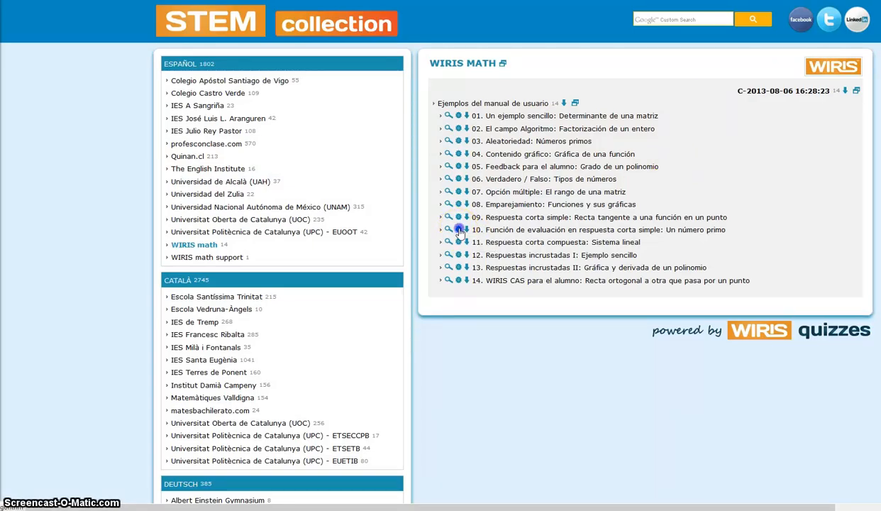
- Open question 10 for editing and review its question text, default mark and answer settings
left_click(458, 230)
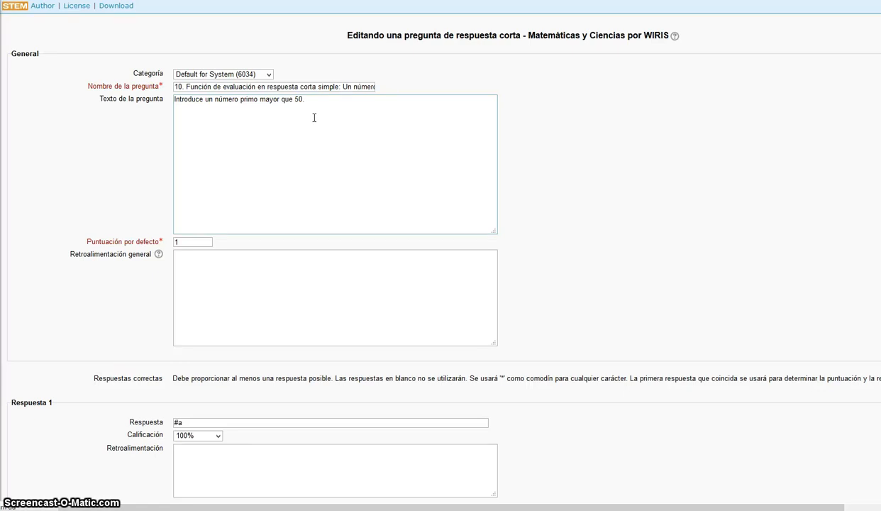
scroll(315, 117, "down", 4)
scroll(281, 96, "up", 2)
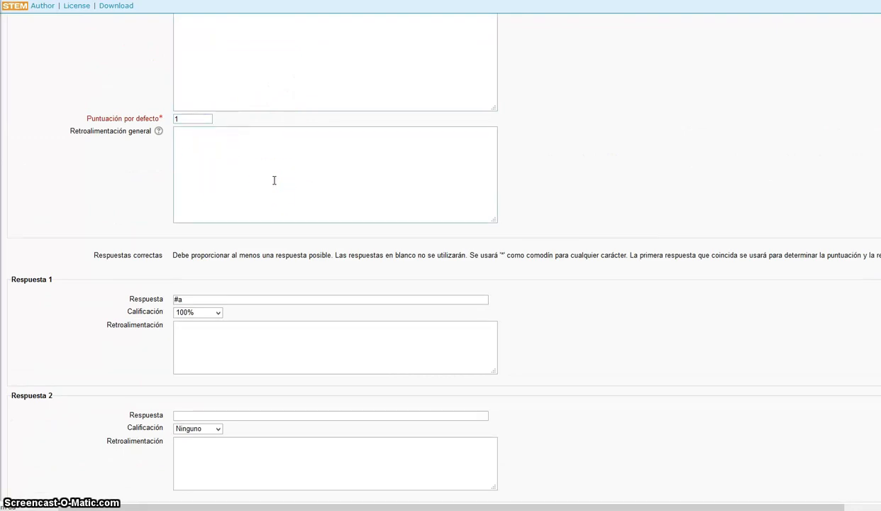
scroll(273, 177, "down", 3)
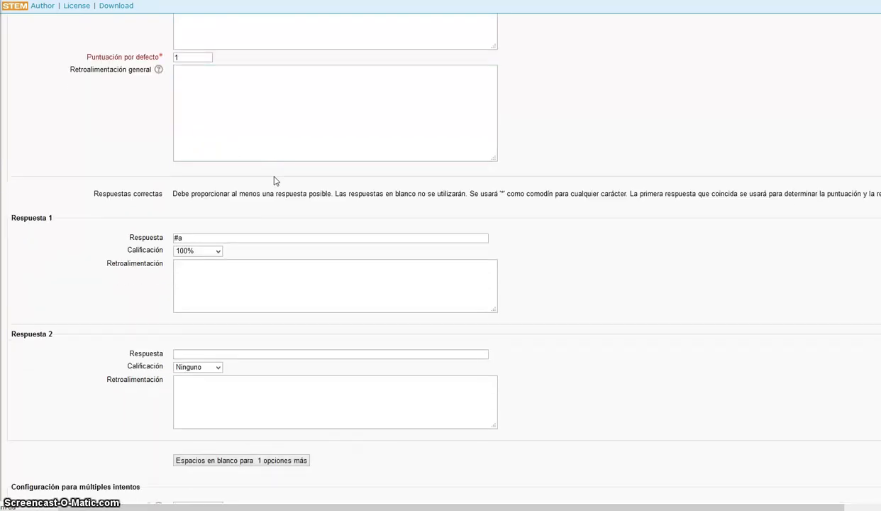
scroll(275, 174, "down", 2)
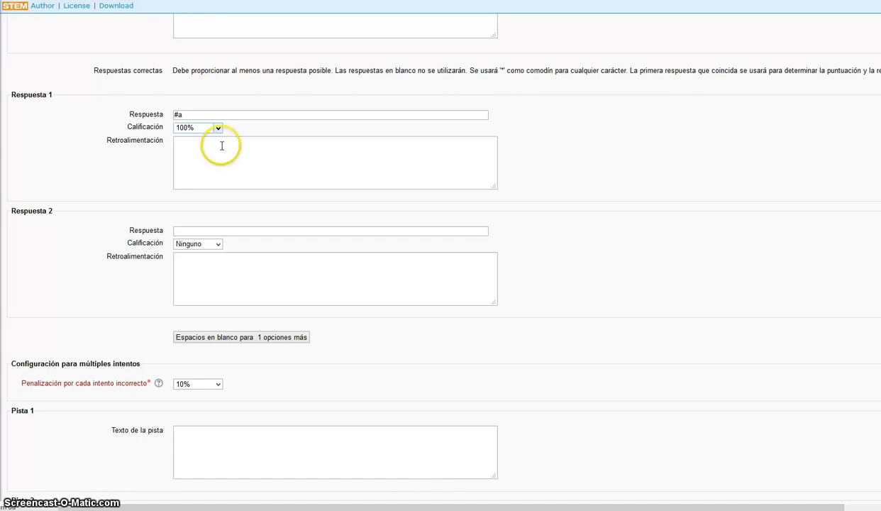
scroll(483, 323, "up", 3)
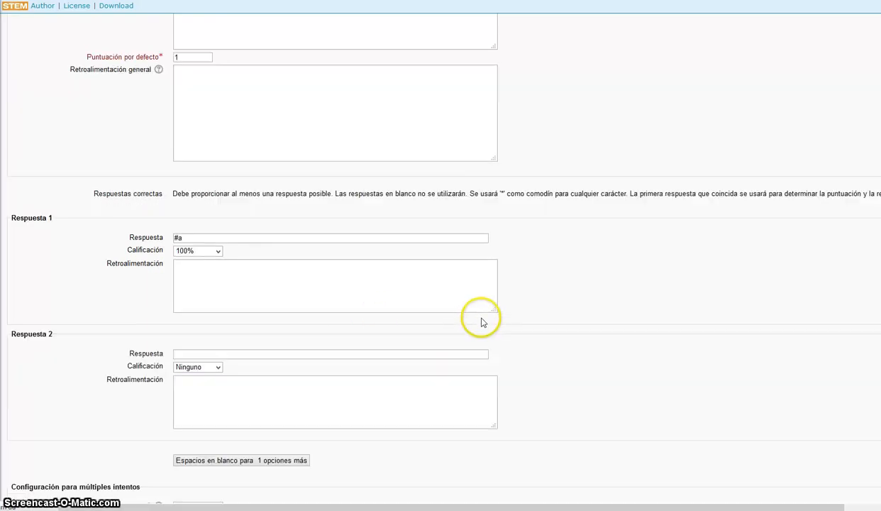
scroll(384, 287, "down", 7)
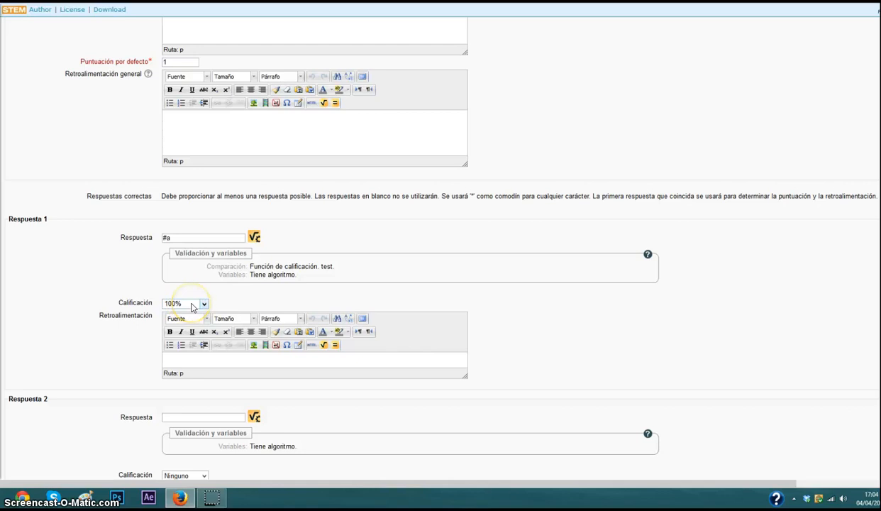
- Open Respuesta 1 in WIRIS quizzes studio and examine its correct answer, validation settings and variables algorithm, allowing WIRIS cas to run
left_click(254, 238)
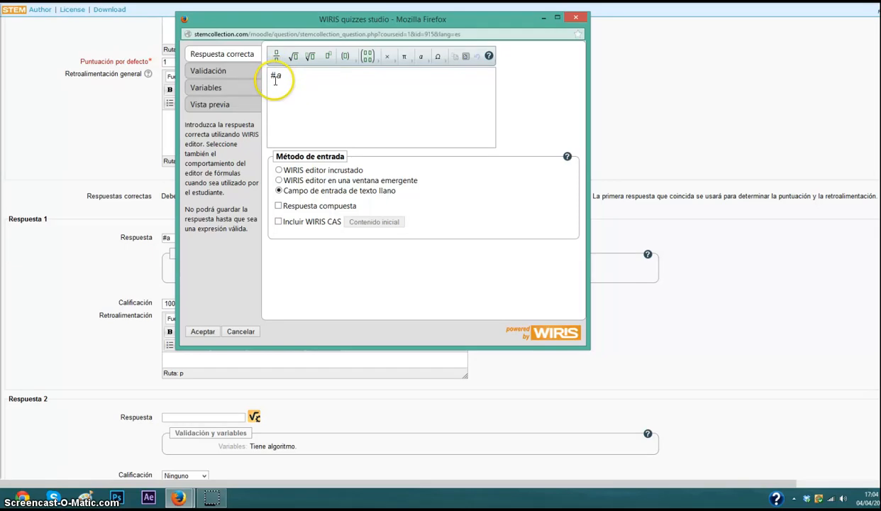
left_click(232, 76)
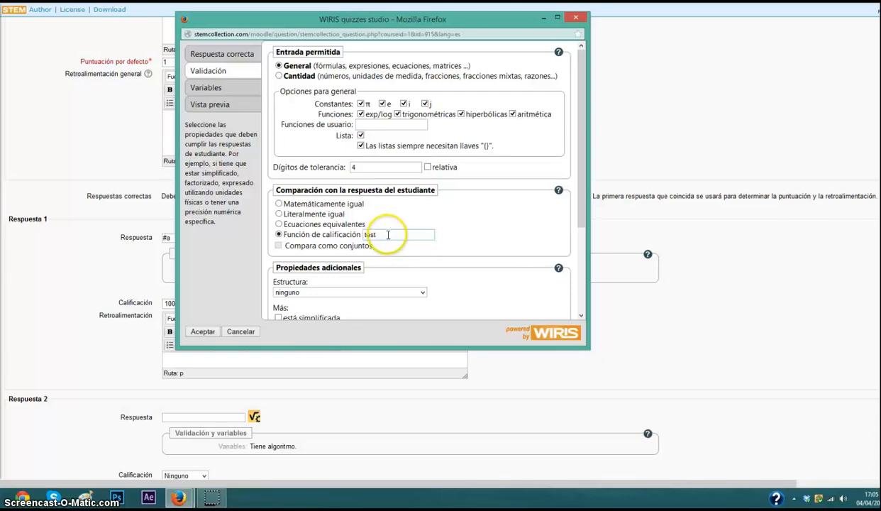
left_click(220, 87)
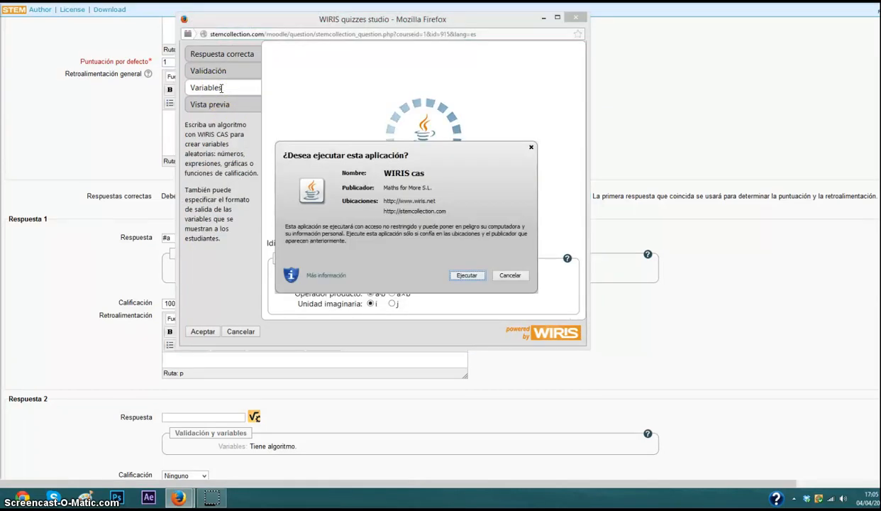
left_click(466, 275)
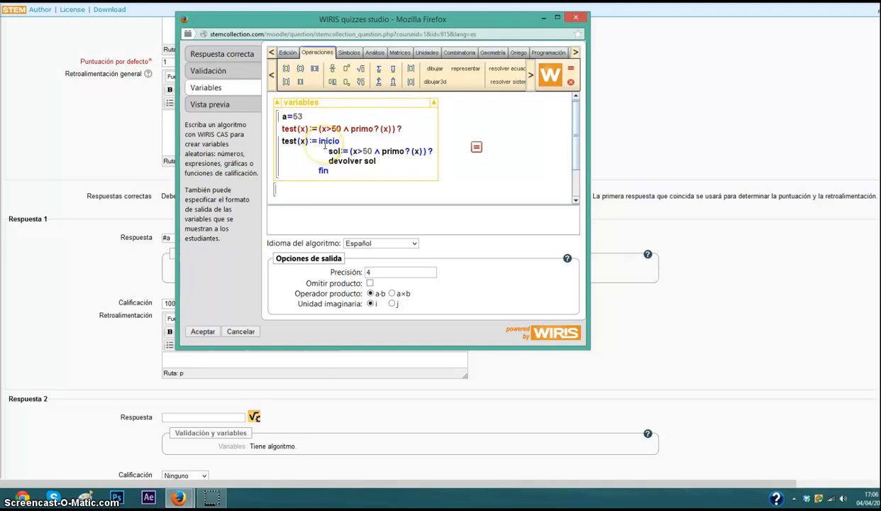
- Look at the programming commands available for the test function's algorithm, and accept the studio settings
left_click(548, 53)
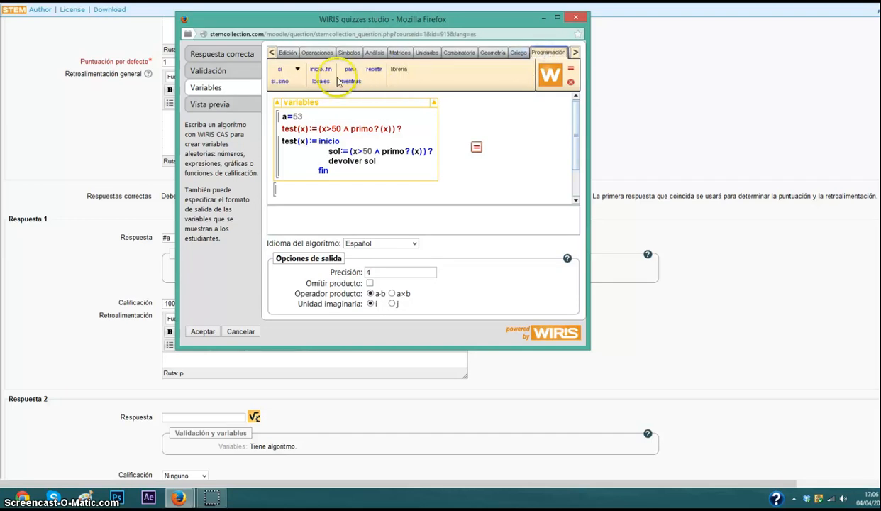
left_click(317, 53)
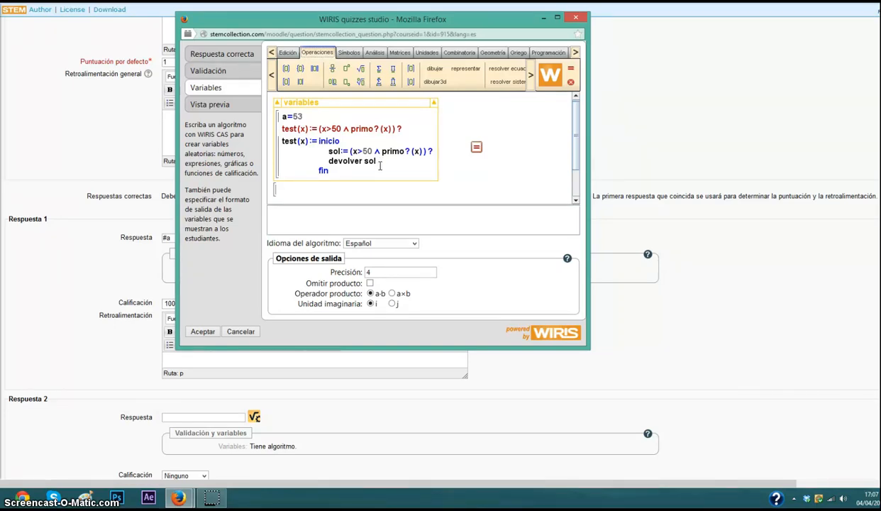
left_click(393, 165)
left_click(202, 332)
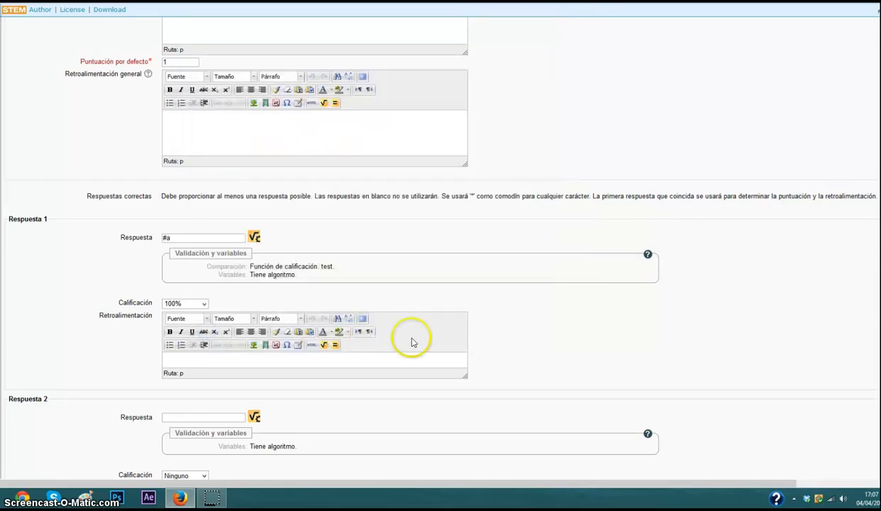
- Review the question form's second answer, the penalty for incorrect attempts and the hint fields
scroll(491, 306, "down", 3)
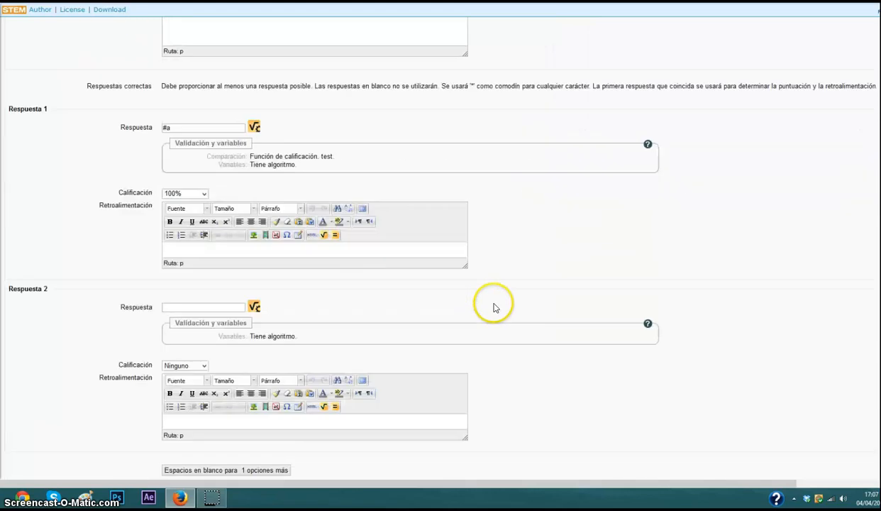
scroll(497, 302, "down", 5)
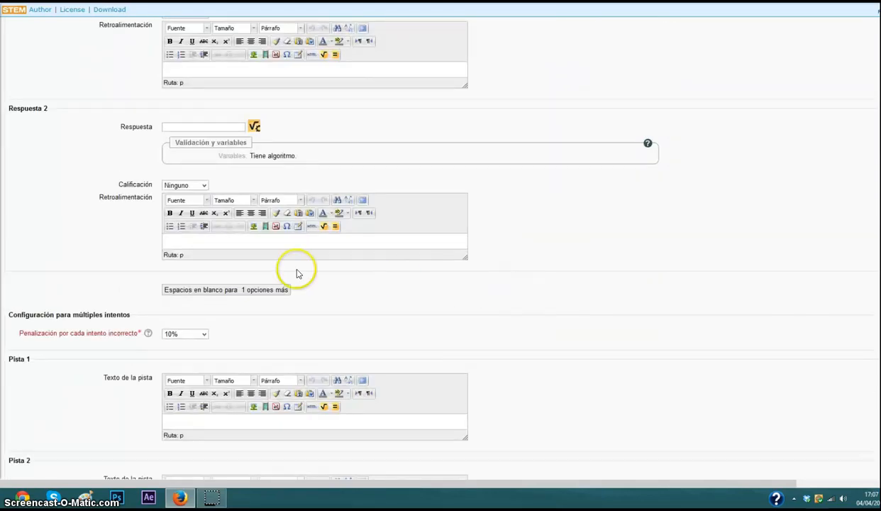
scroll(256, 312, "down", 2)
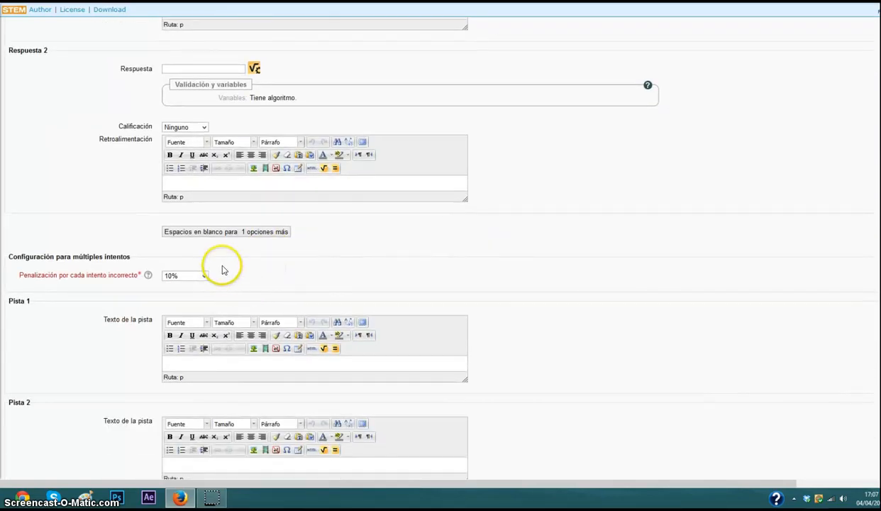
scroll(222, 266, "down", 2)
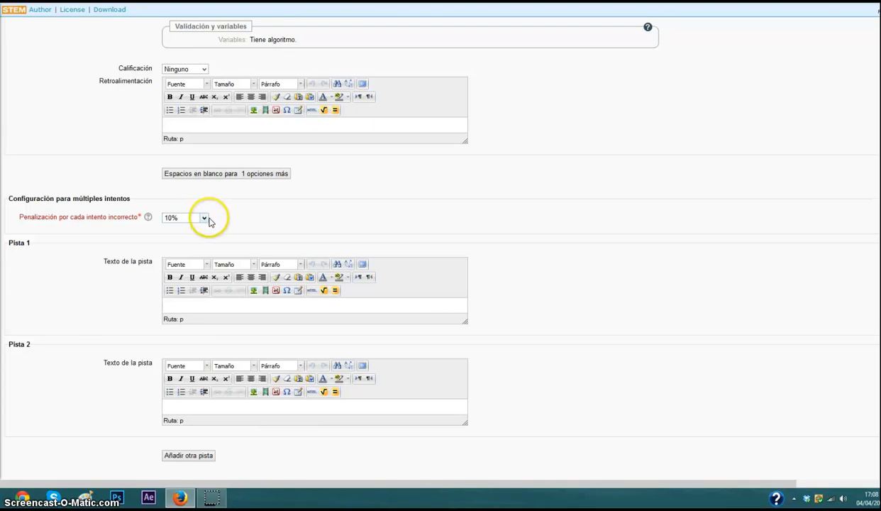
scroll(145, 384, "down", 1)
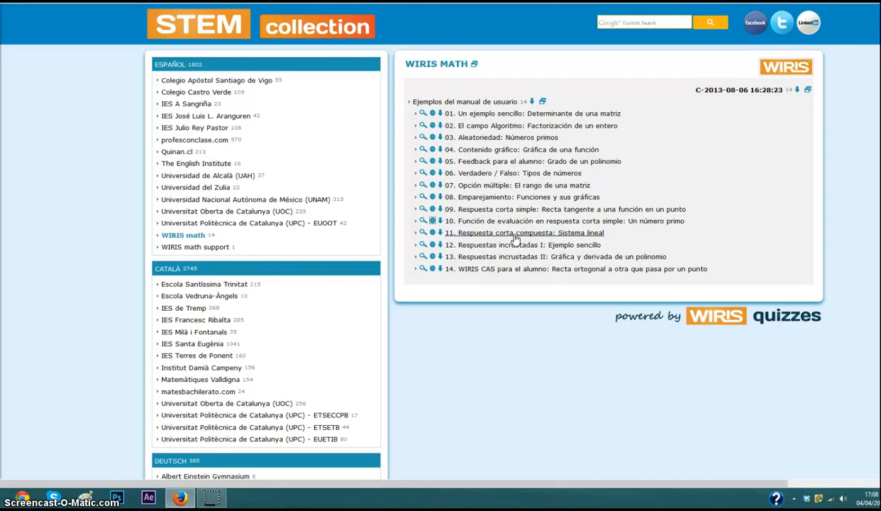
- Preview question 11 on the linear system and enter 1 as the answer for x
left_click(423, 234)
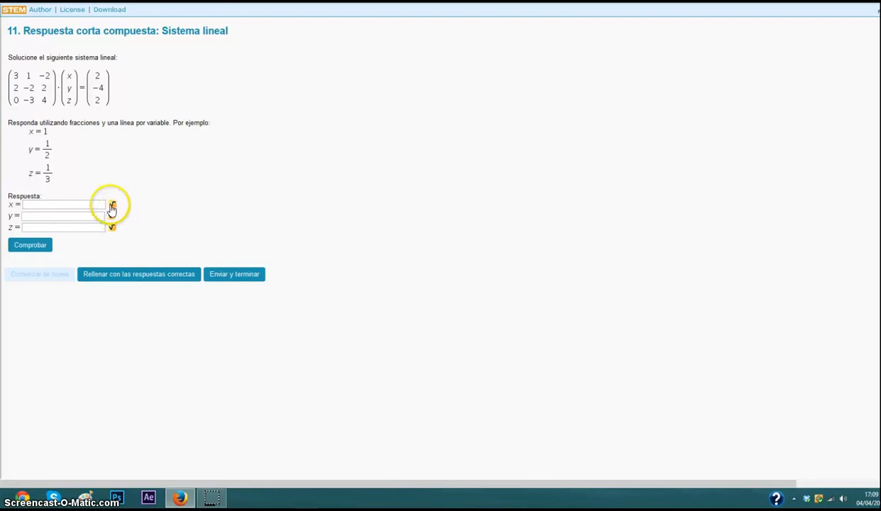
left_click(48, 204)
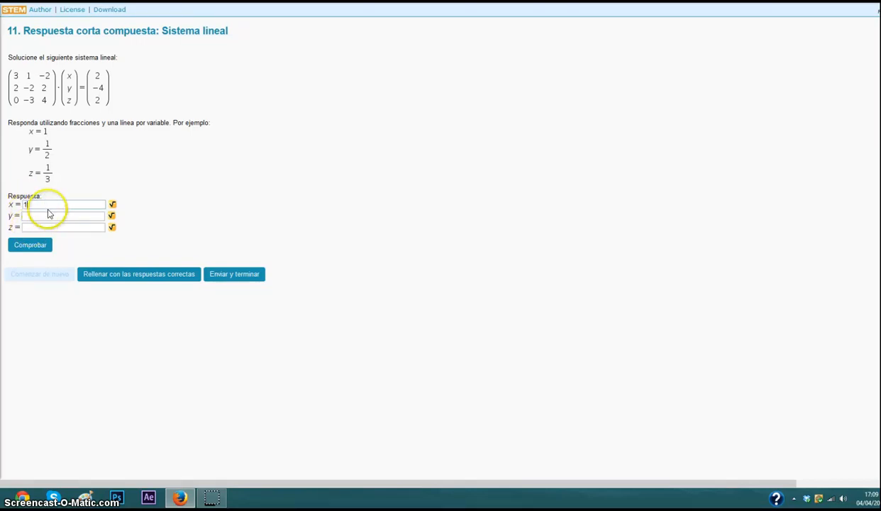
type("1")
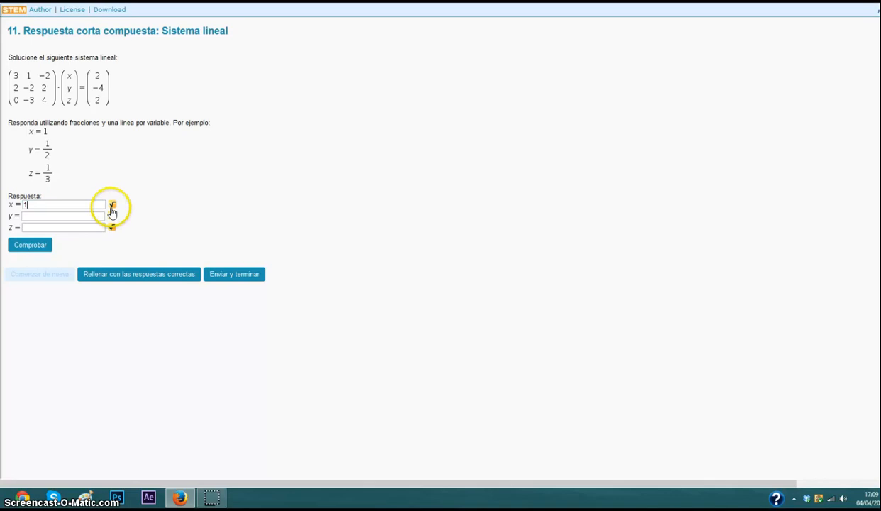
- Enter the fraction 1/2 as the answer for y using the WIRIS formula editor
left_click(112, 219)
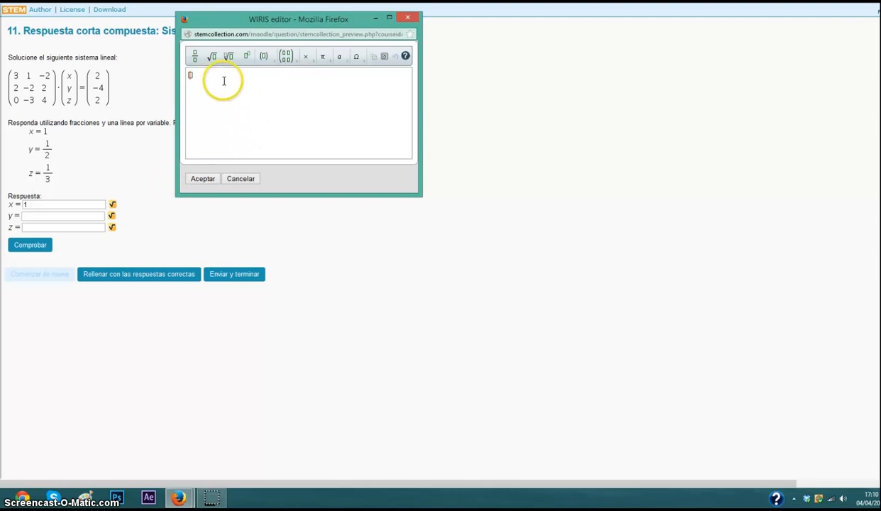
left_click(195, 61)
type("1")
left_click(194, 86)
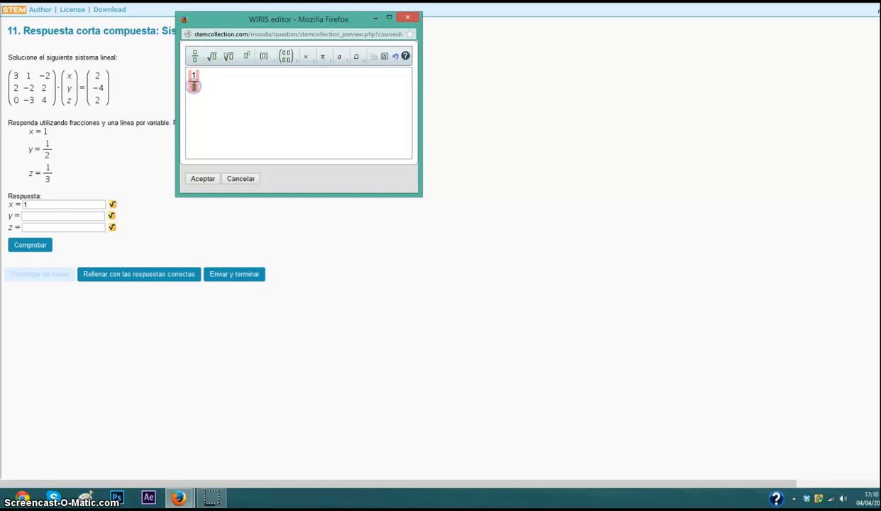
type("2")
left_click(201, 179)
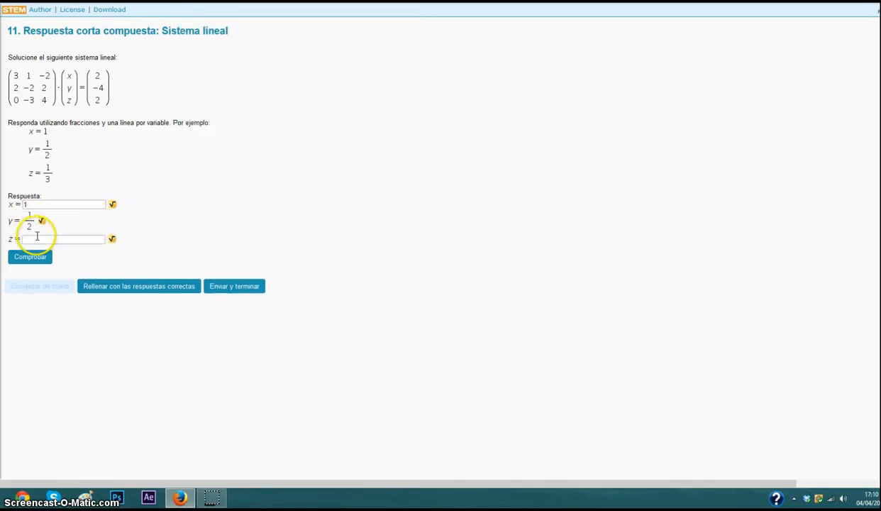
- Enter -1 as the answer for z and check the compound answer
left_click(39, 240)
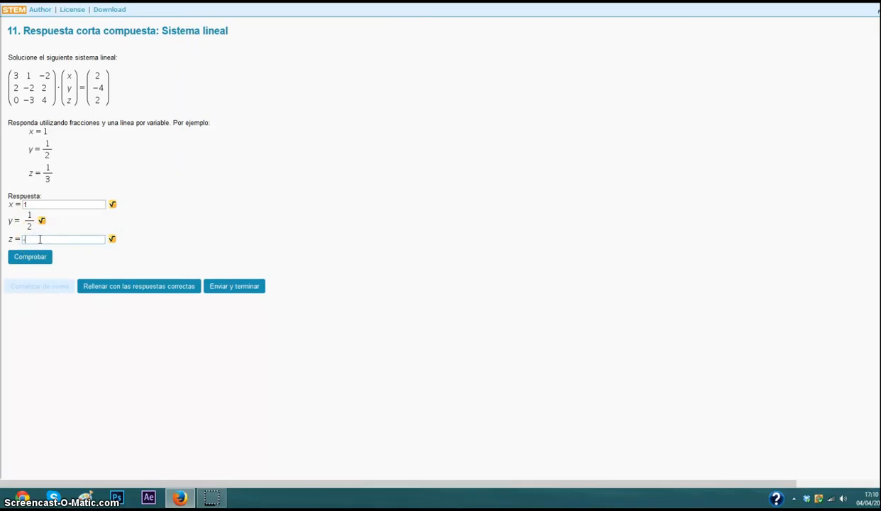
type("-1")
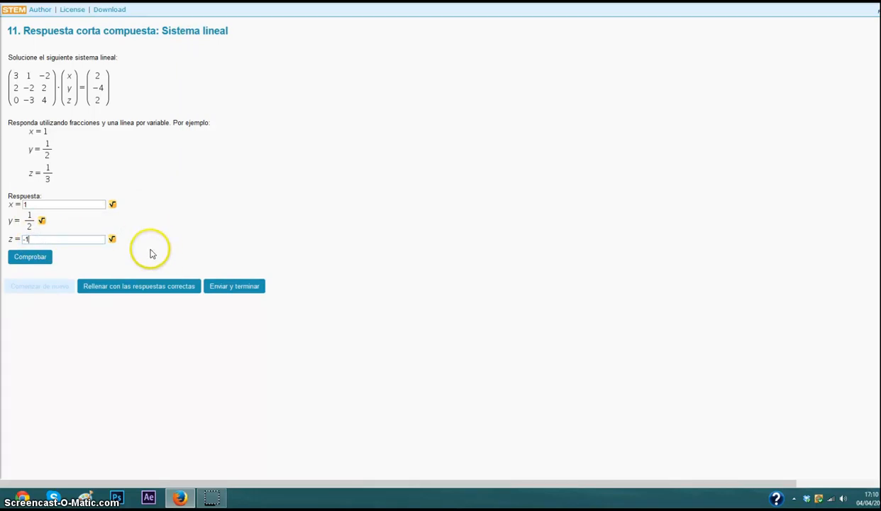
left_click(37, 261)
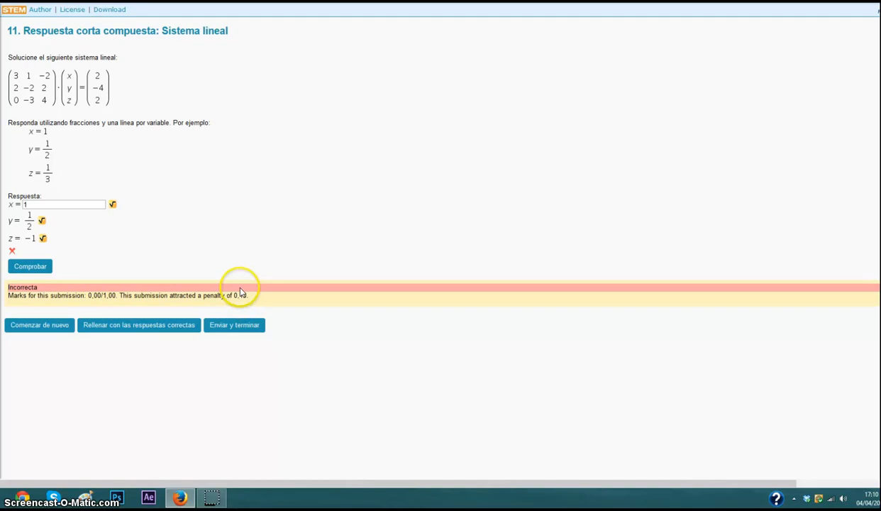
- Fill in the linear system question with its correct answers
left_click(138, 329)
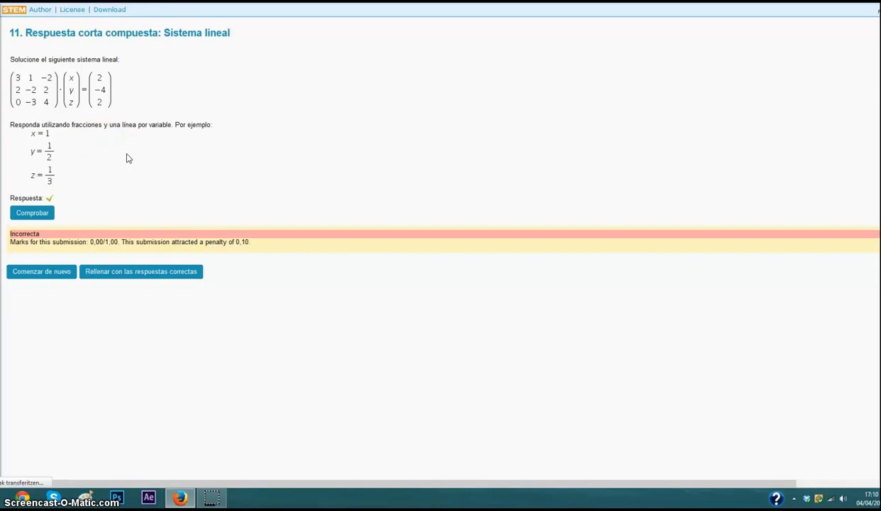
left_click(119, 158)
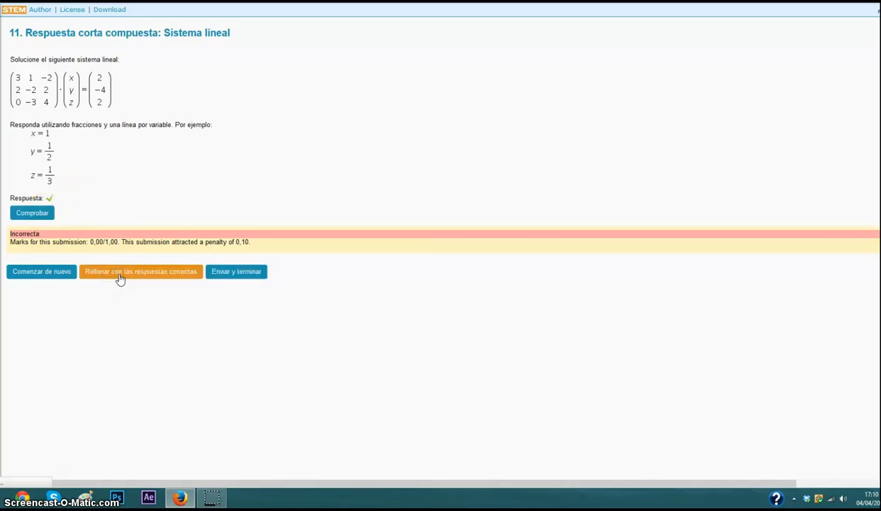
left_click(120, 278)
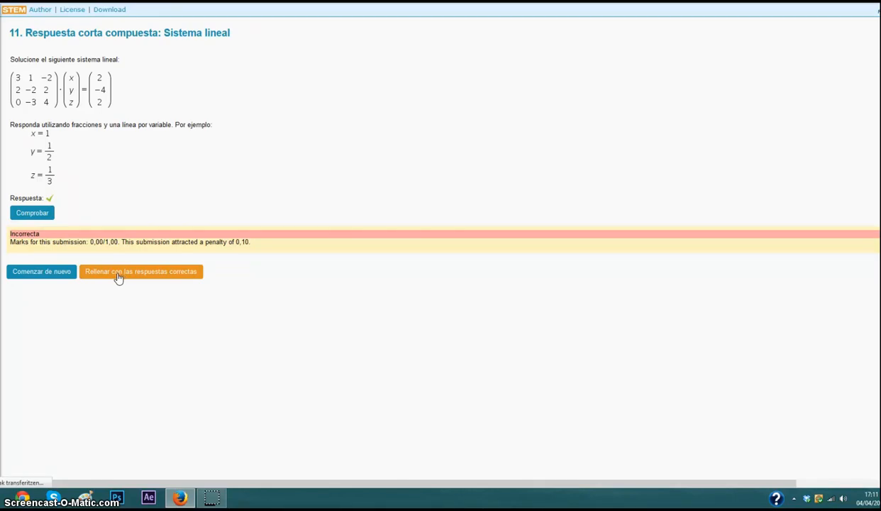
- Restart the linear system preview, and open question 11 for editing to review its statement and answer 1
left_click(63, 273)
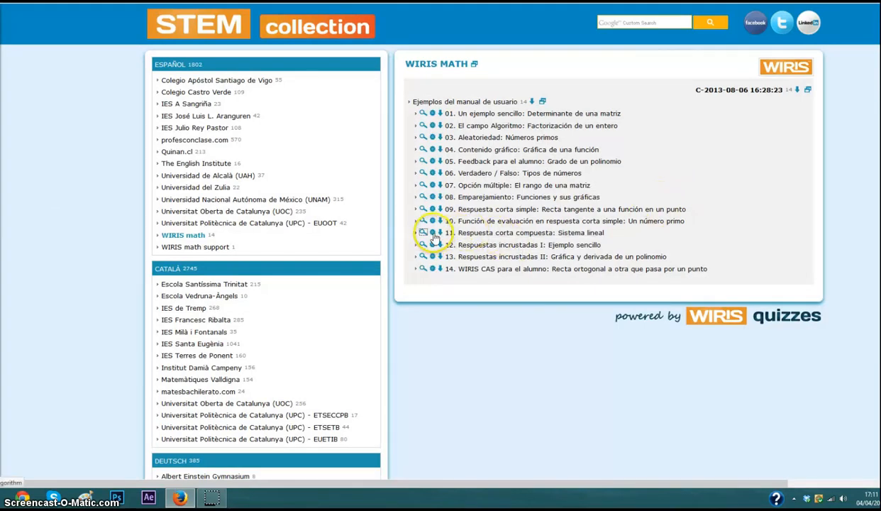
left_click(423, 232)
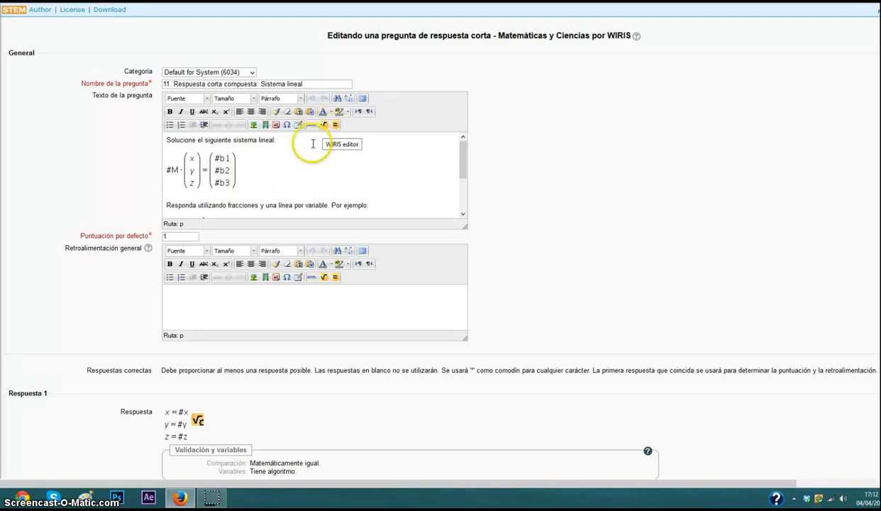
left_click_drag(462, 171, 454, 199)
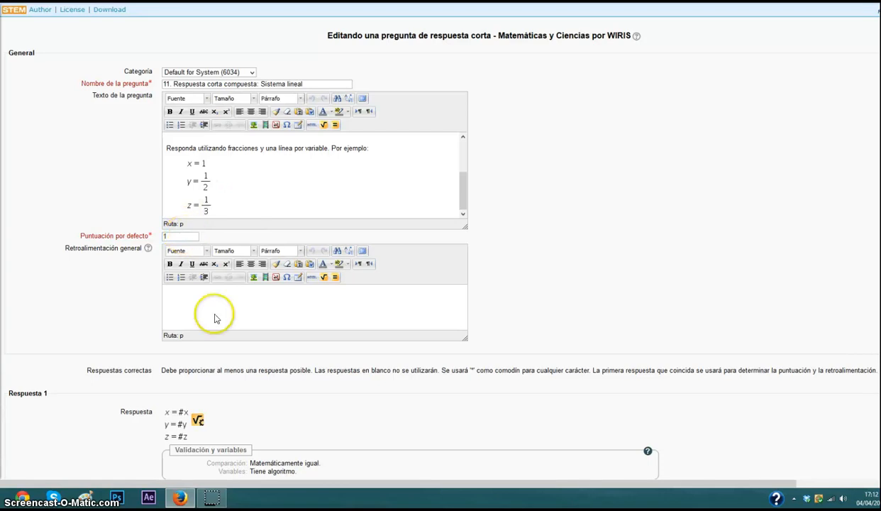
scroll(238, 298, "down", 1)
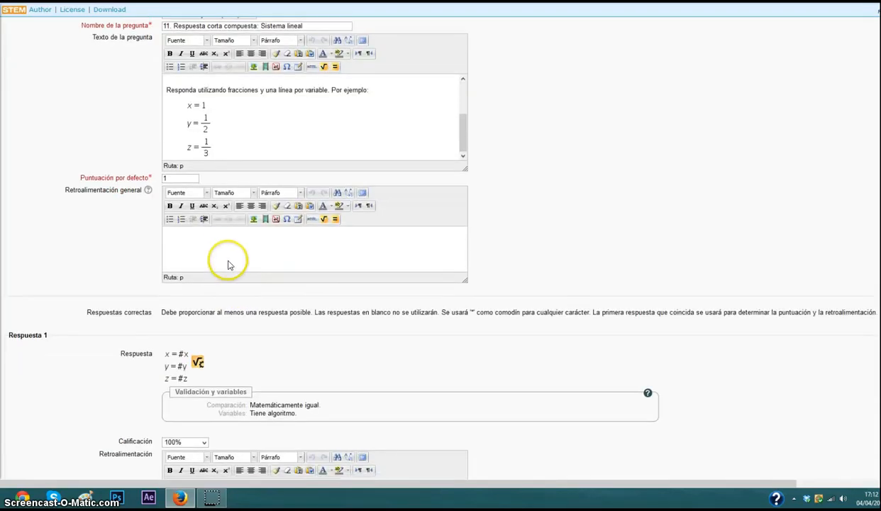
scroll(231, 248, "down", 2)
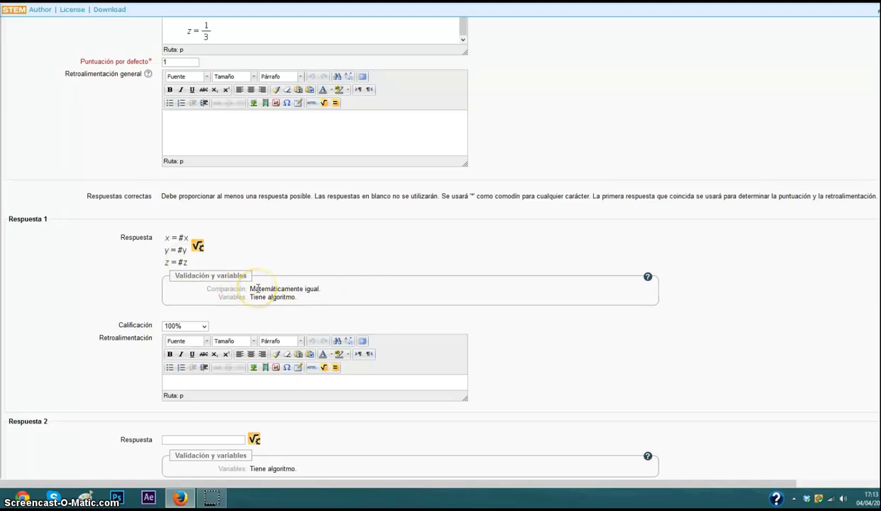
- Open answer 1 in WIRIS quizzes studio and review its compound answer and validation settings
left_click(198, 245)
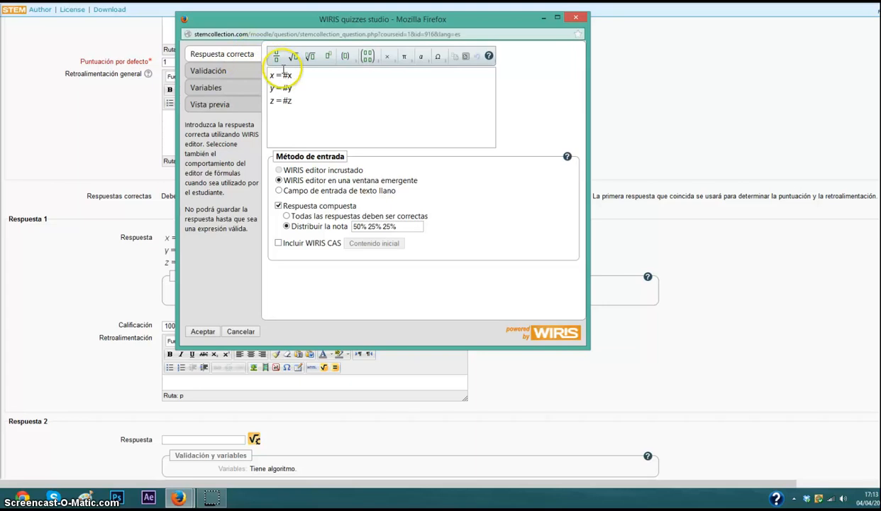
left_click(235, 76)
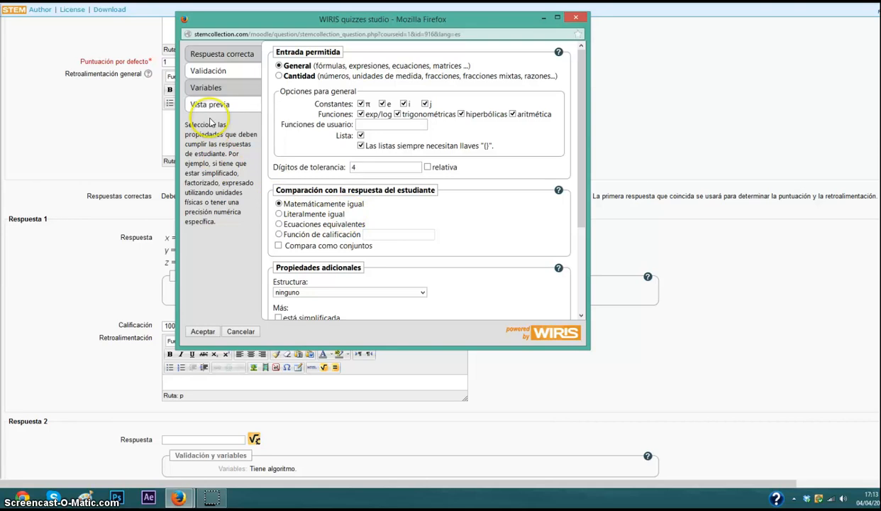
- Load the answer's variables algorithm, allowing WIRIS cas to run, and look up the repetir command among the programming commands
left_click(221, 88)
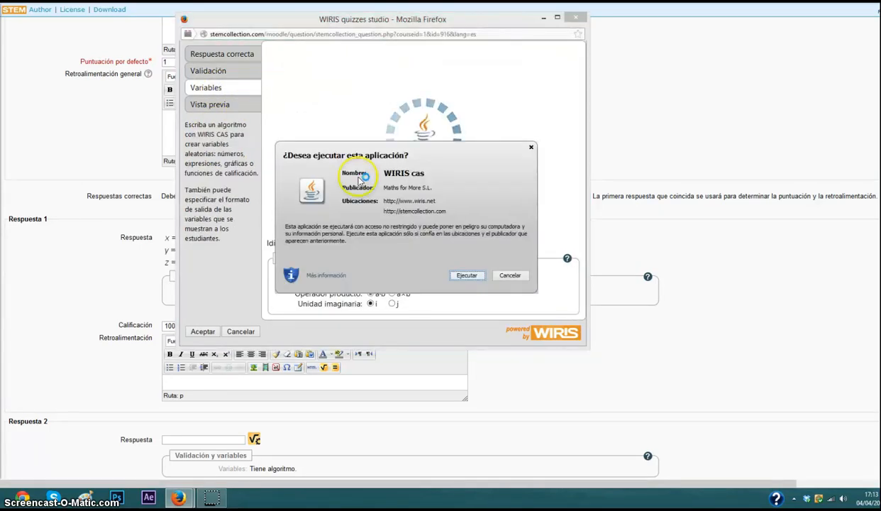
left_click(467, 276)
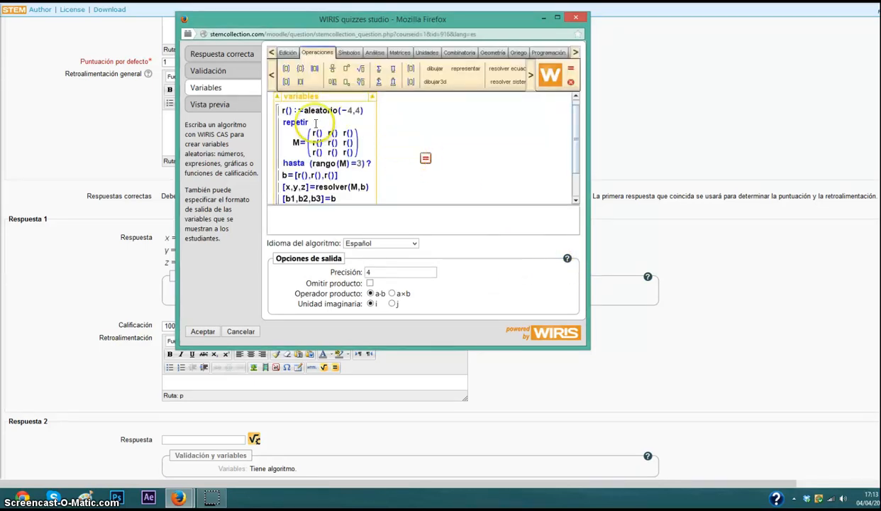
left_click(294, 111)
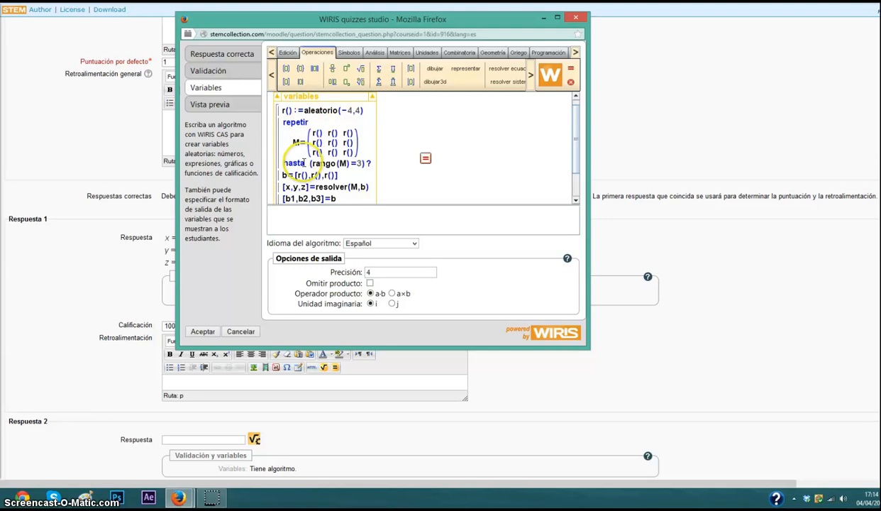
left_click(548, 54)
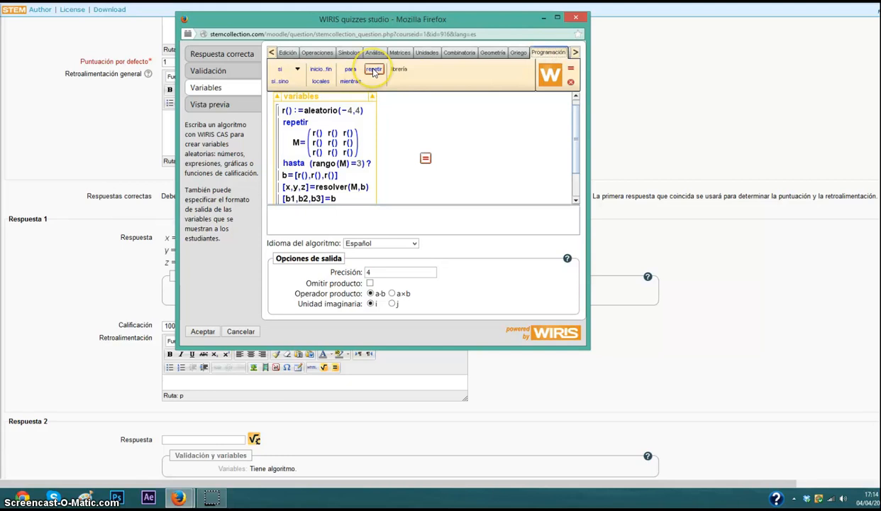
left_click(316, 52)
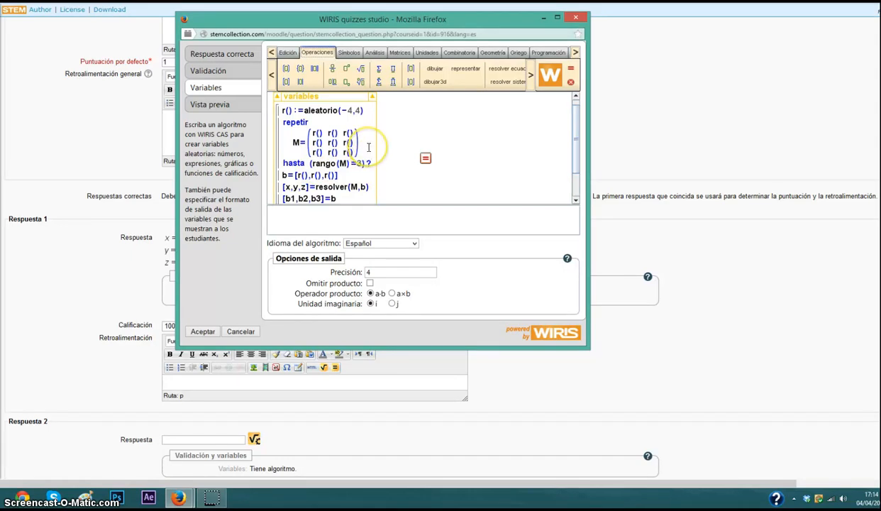
- Examine the rest of the algorithm, covering the rank condition on M, vector b and the resolver(M,b) solution for x, y, z
scroll(372, 158, "down", 1)
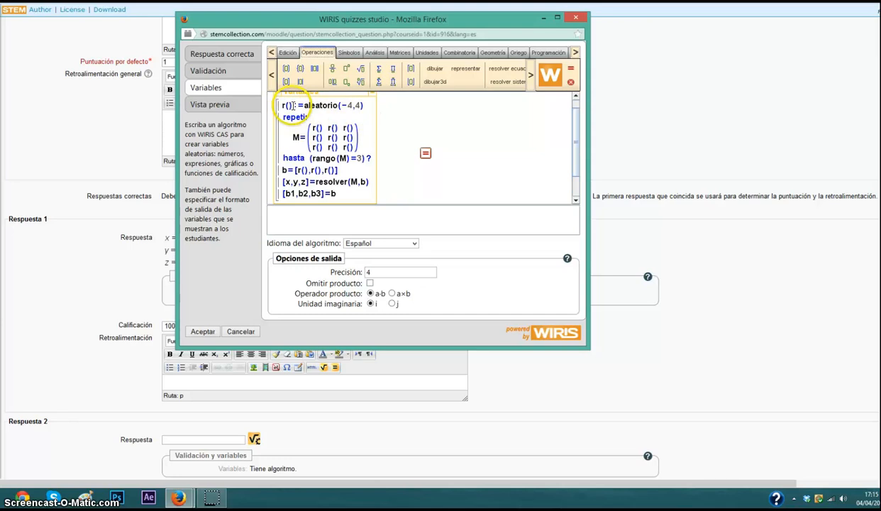
scroll(419, 162, "down", 2)
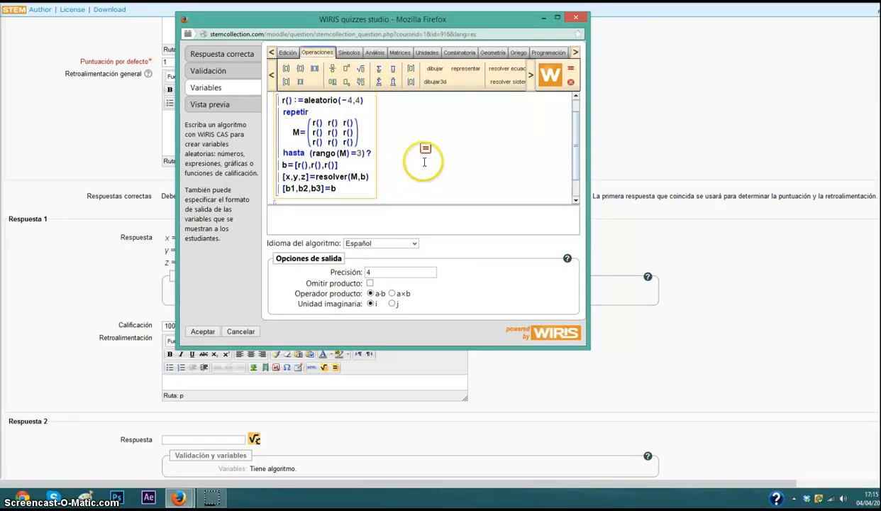
scroll(398, 157, "down", 3)
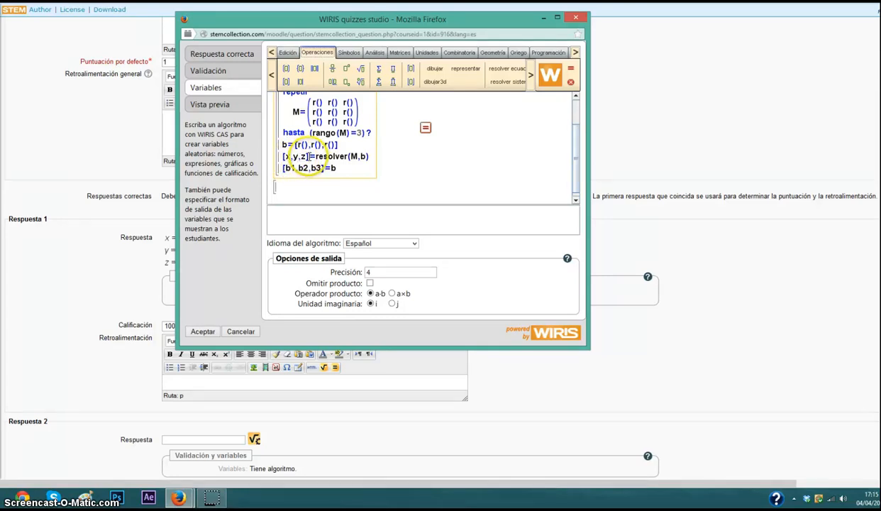
left_click(308, 156)
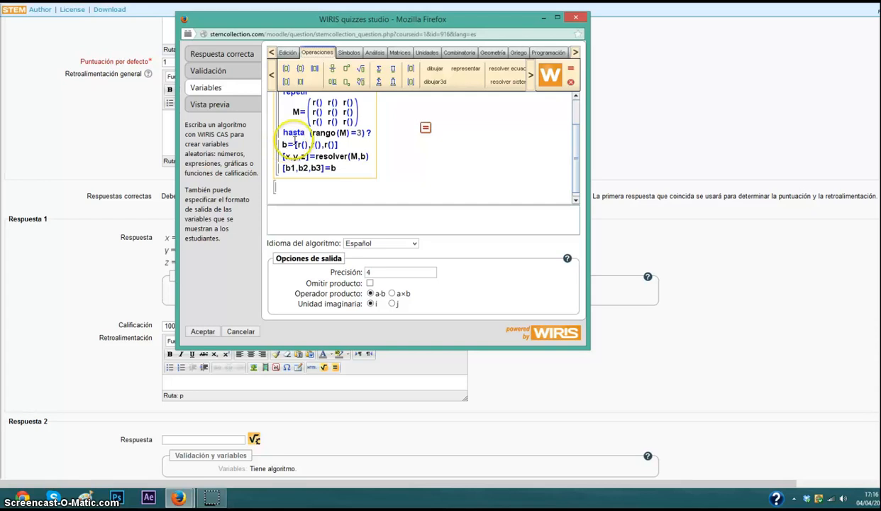
scroll(433, 147, "down", 1)
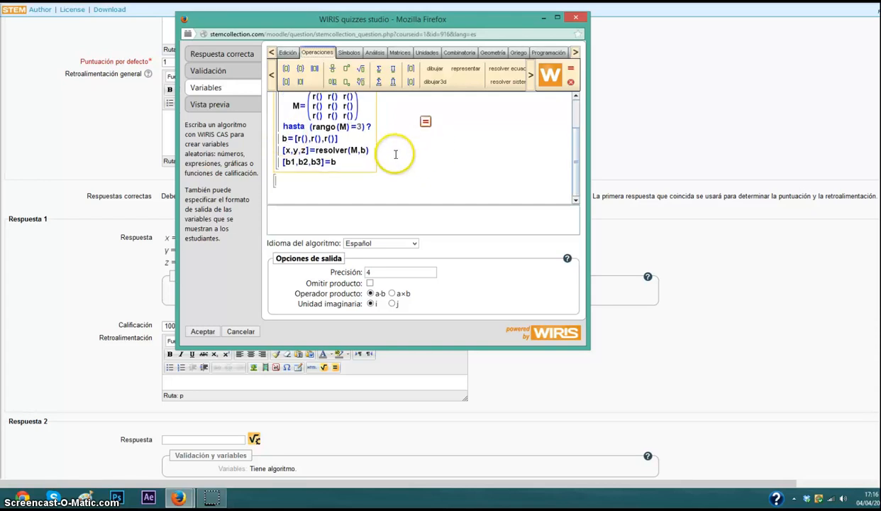